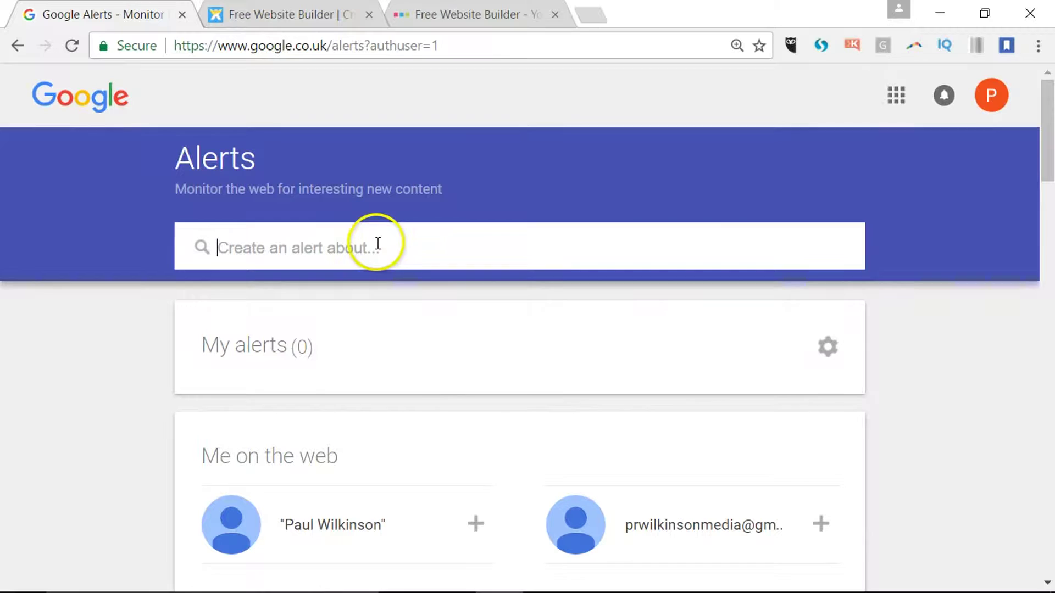
- Enter 'children's charity' as the new alert topic
click(315, 253)
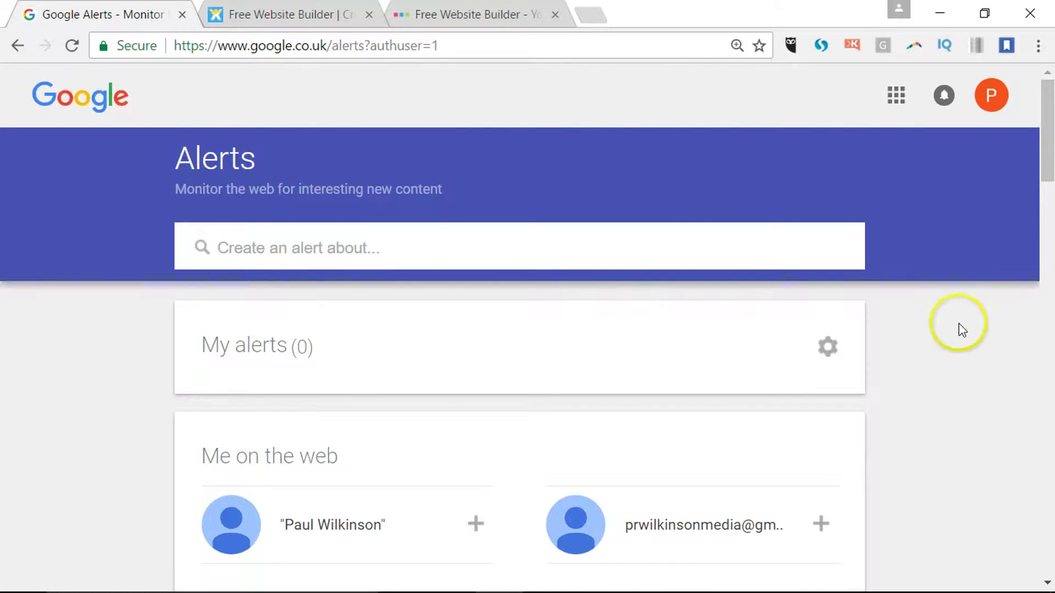
click(1047, 161)
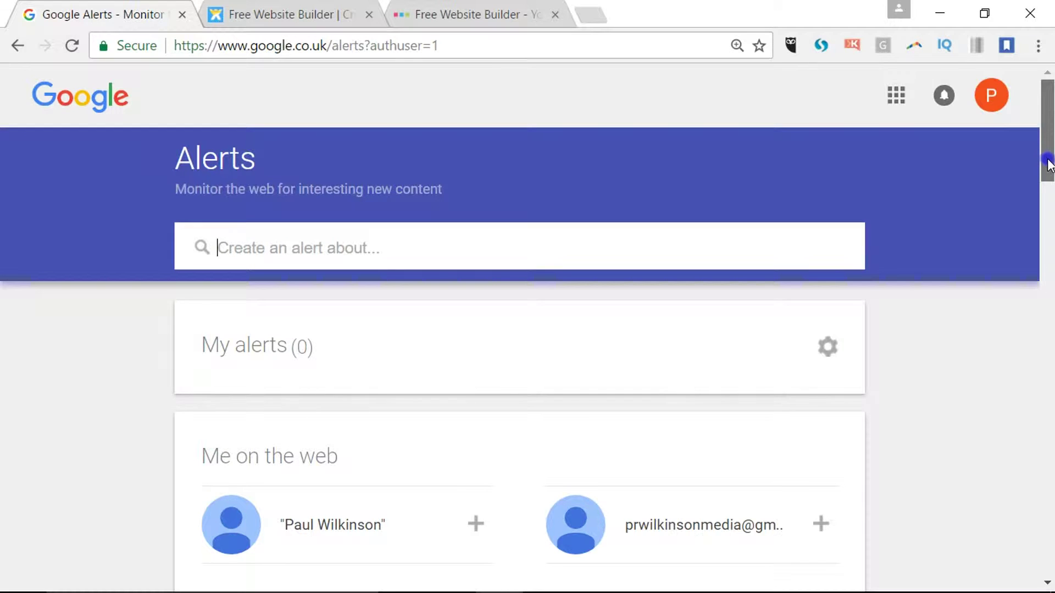
mouse_move(1047, 163)
mouse_down()
mouse_move(1047, 197)
mouse_move(1044, 140)
mouse_move(1050, 352)
mouse_move(978, 118)
mouse_up()
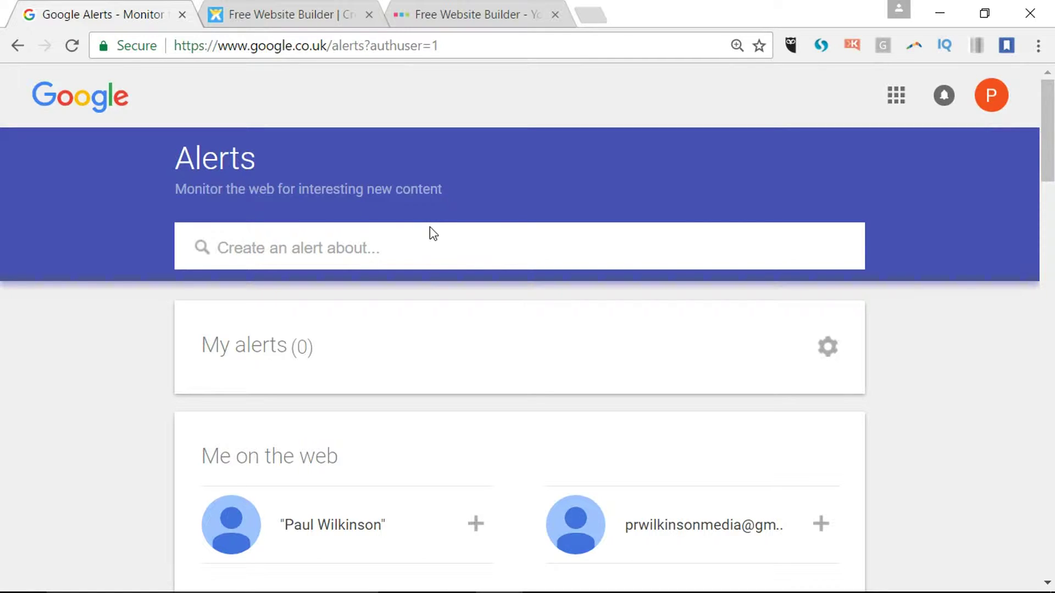
text(childr)
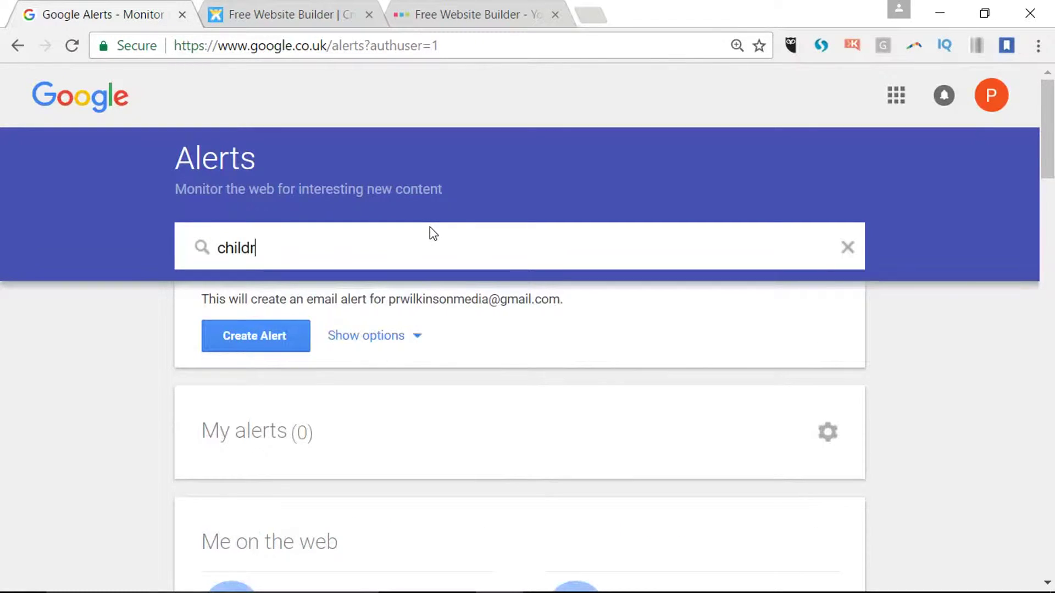
text(en's chr)
key(BackSpace)
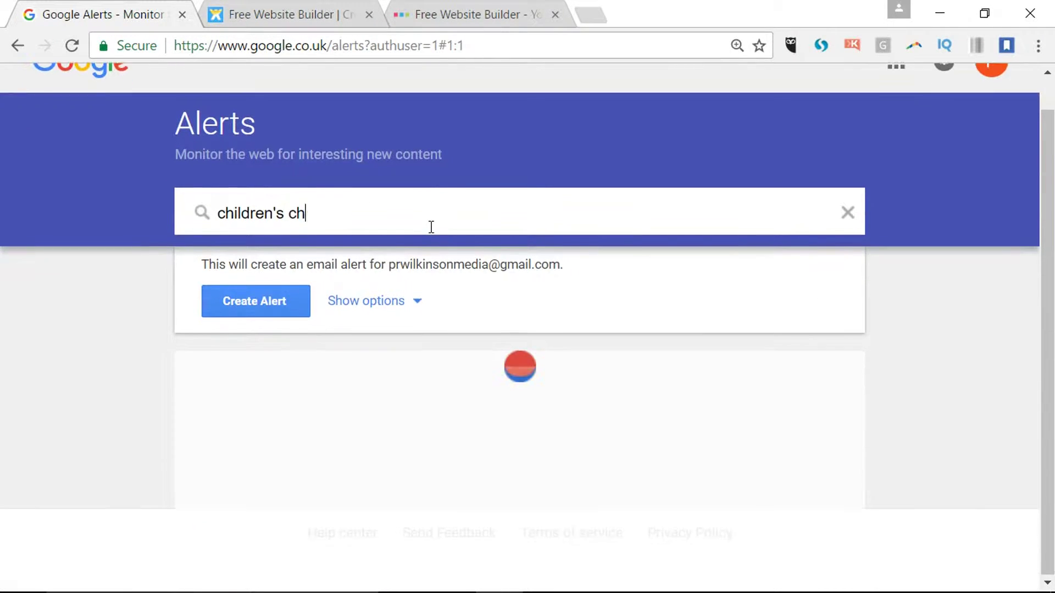
text(ar)
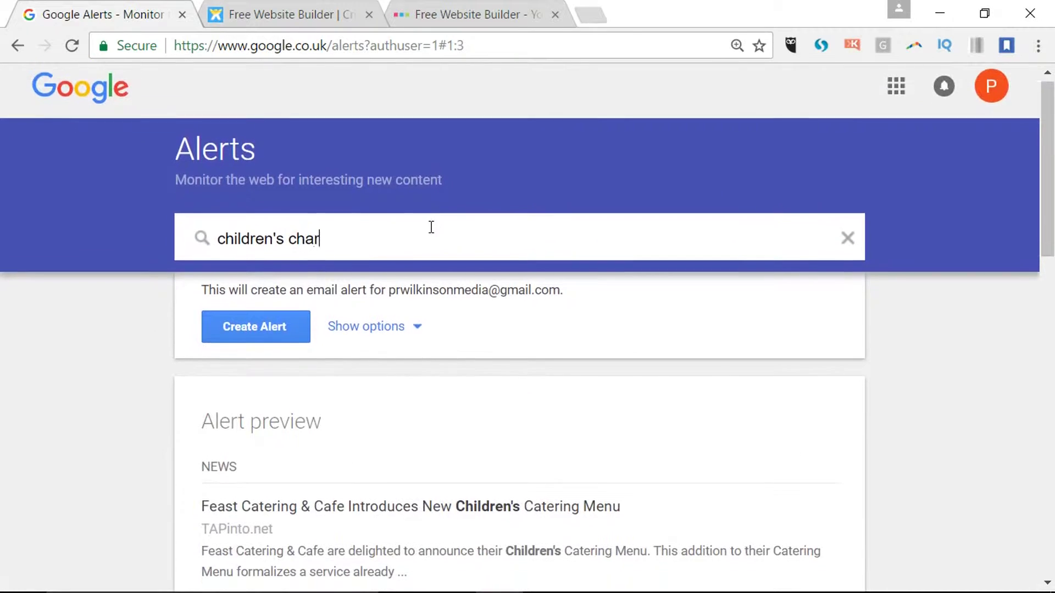
text(ity)
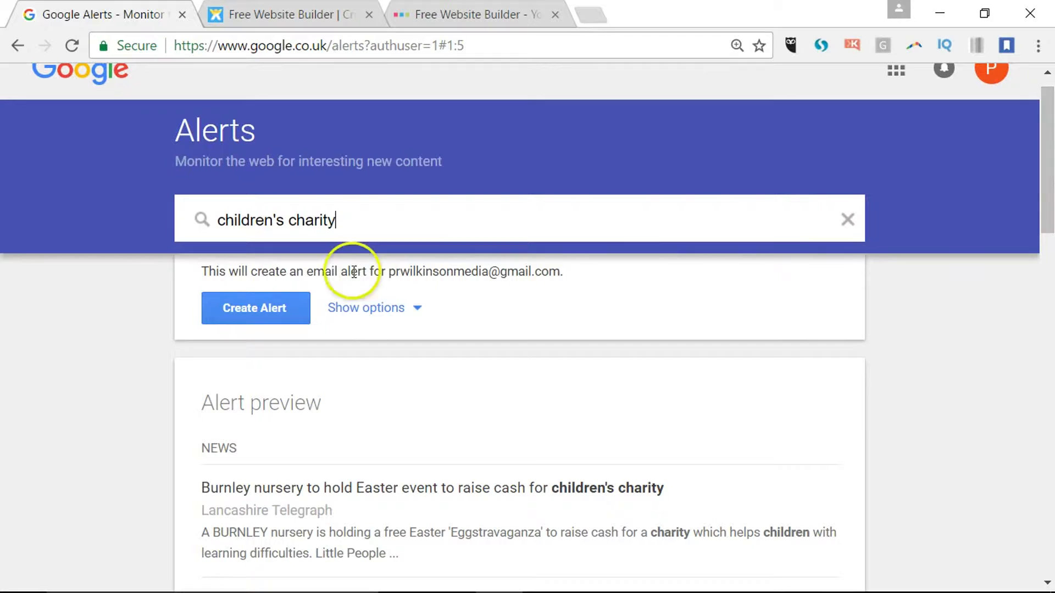
- Set the alert's region to United Kingdom and keep delivery at most once a day
click(363, 311)
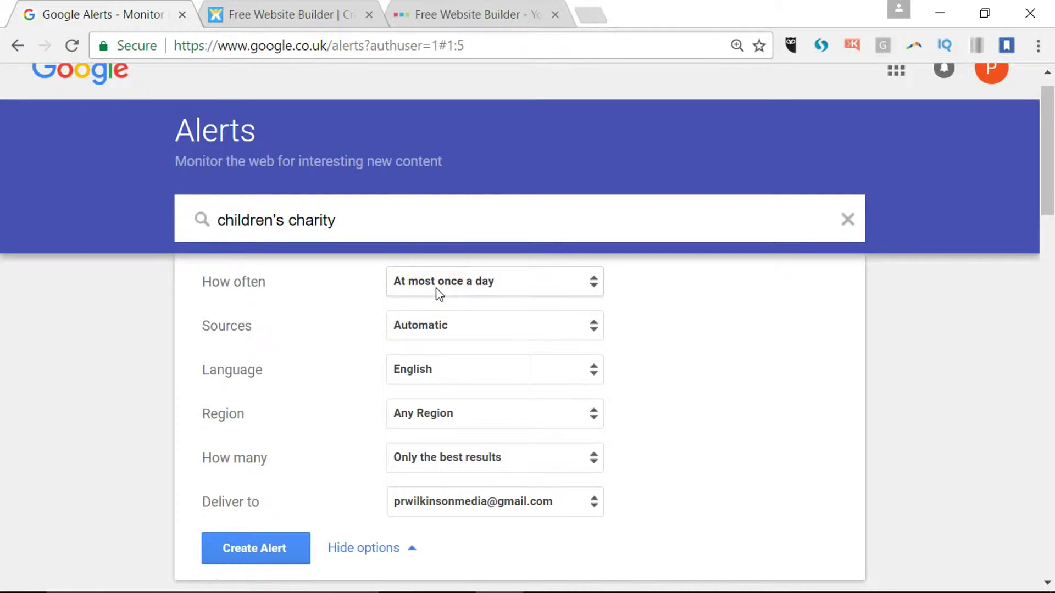
click(443, 413)
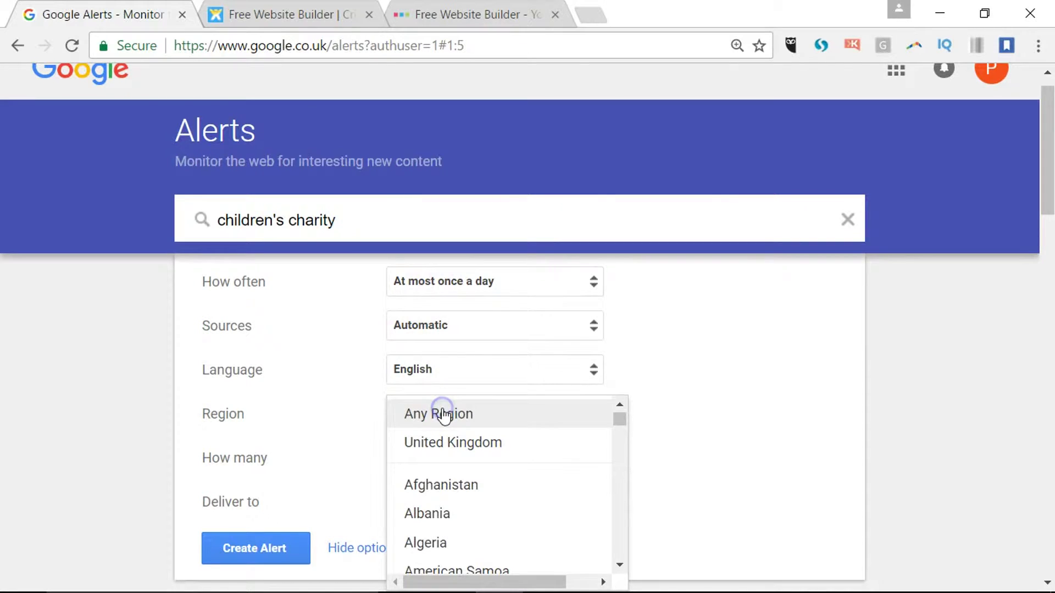
click(471, 441)
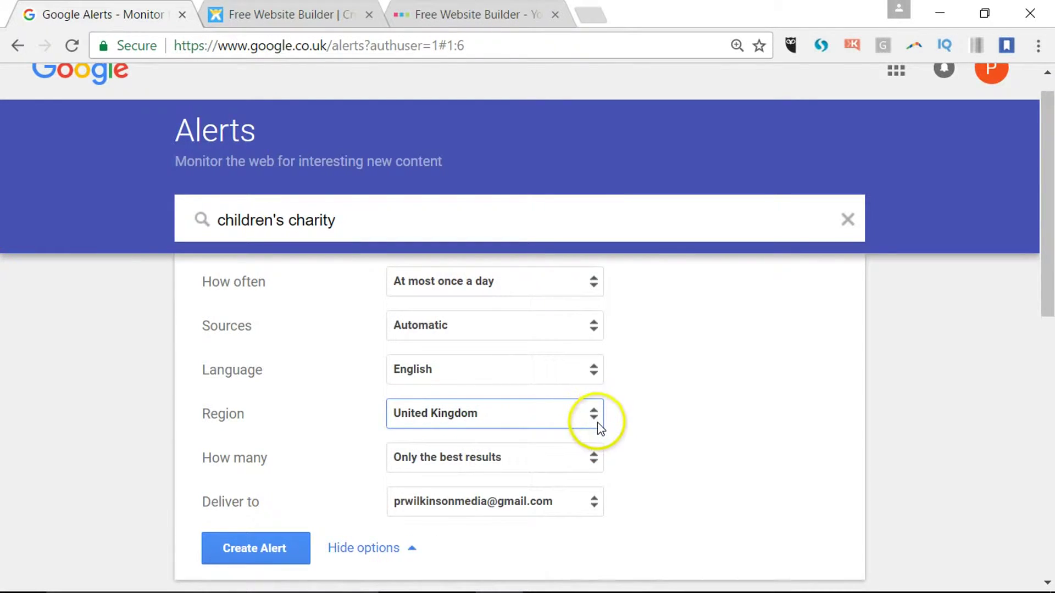
click(572, 464)
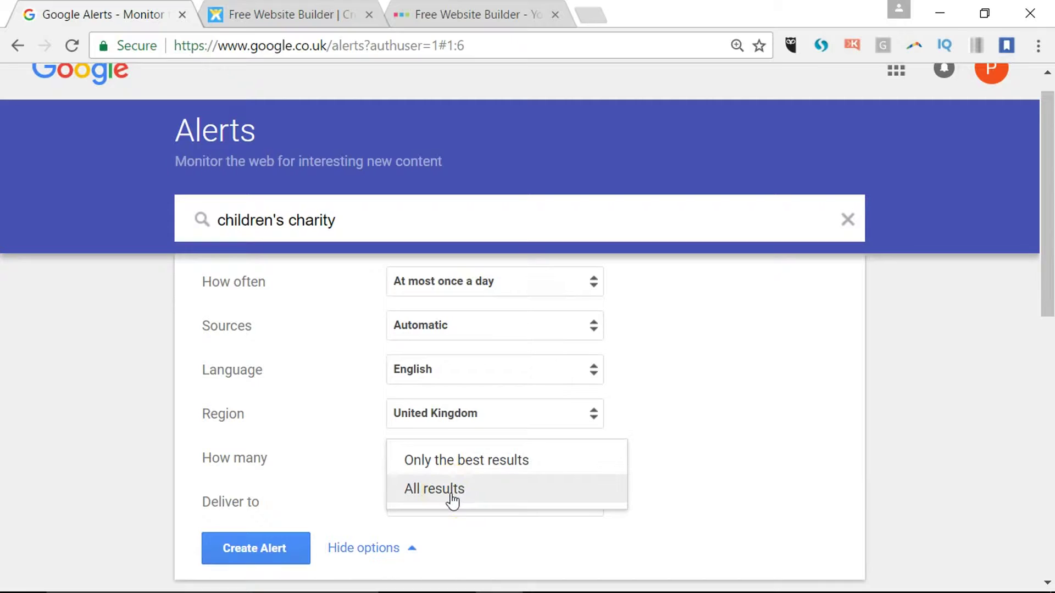
click(594, 292)
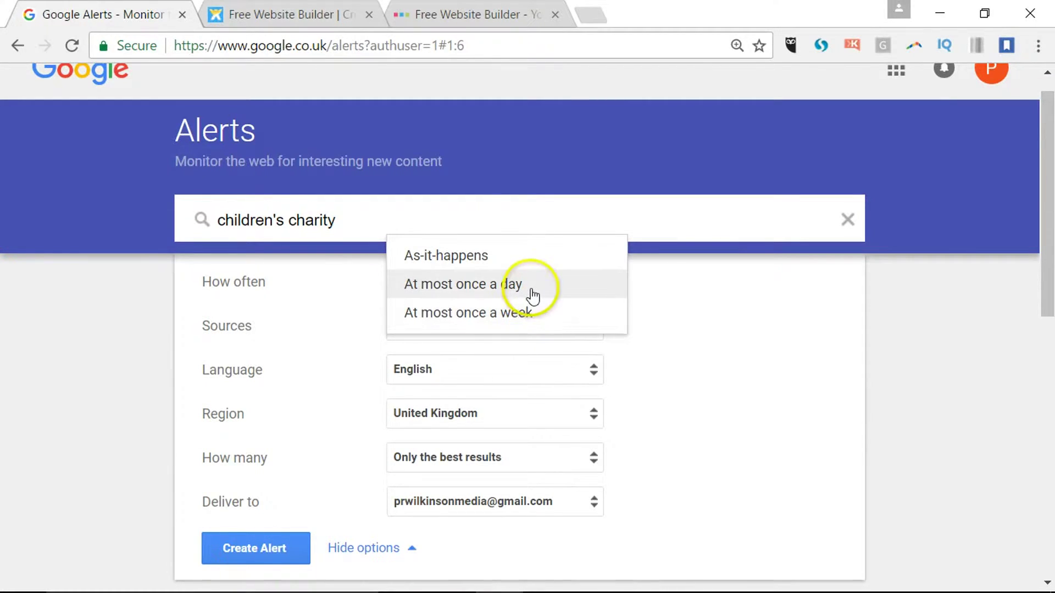
click(531, 289)
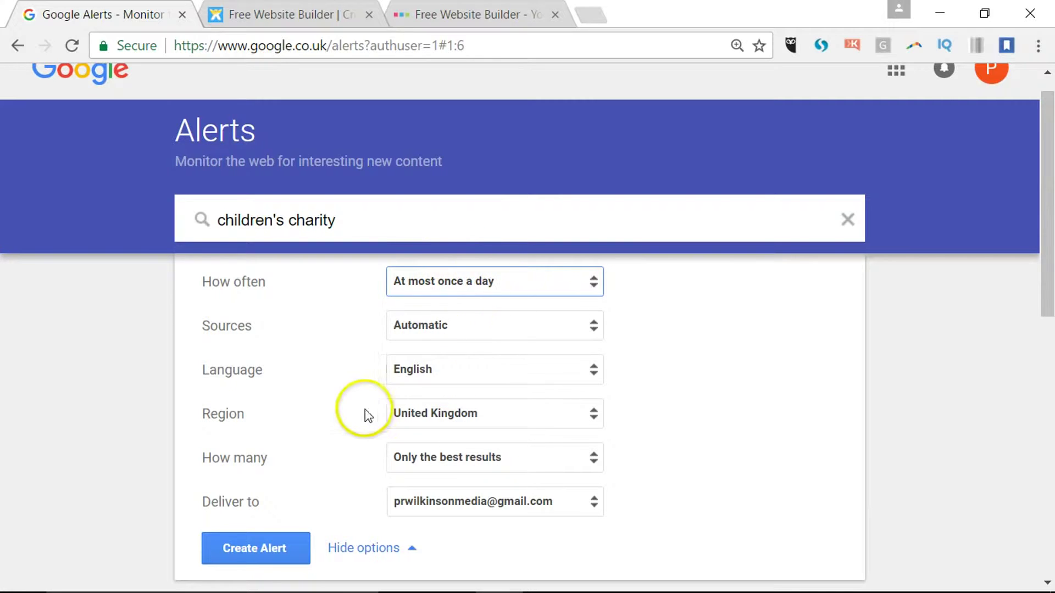
drag(1052, 270, 1009, 306)
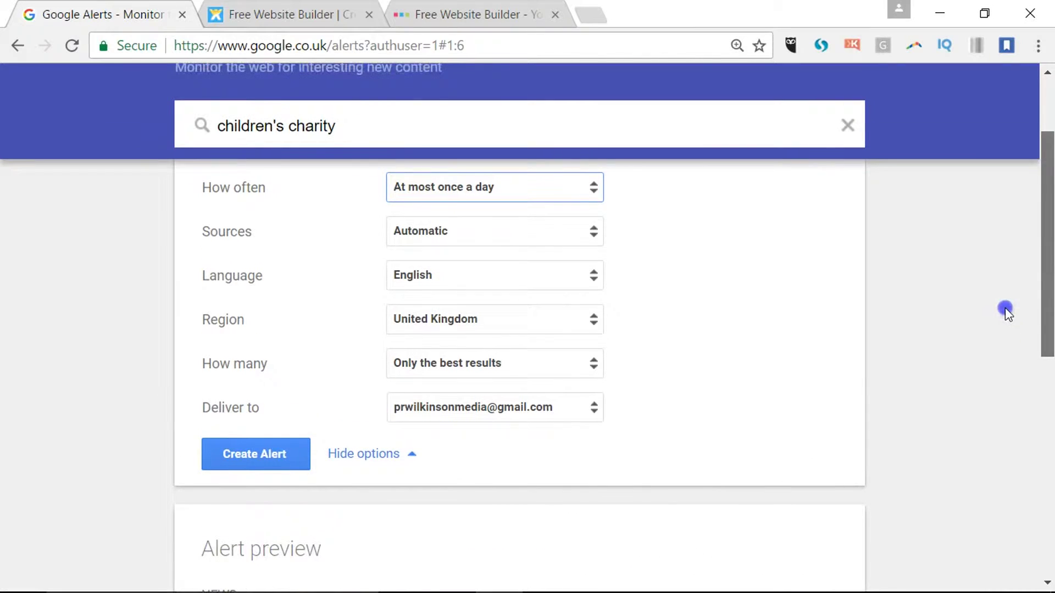
- Limit the alert's sources to Video only, removing News and Blogs
click(588, 240)
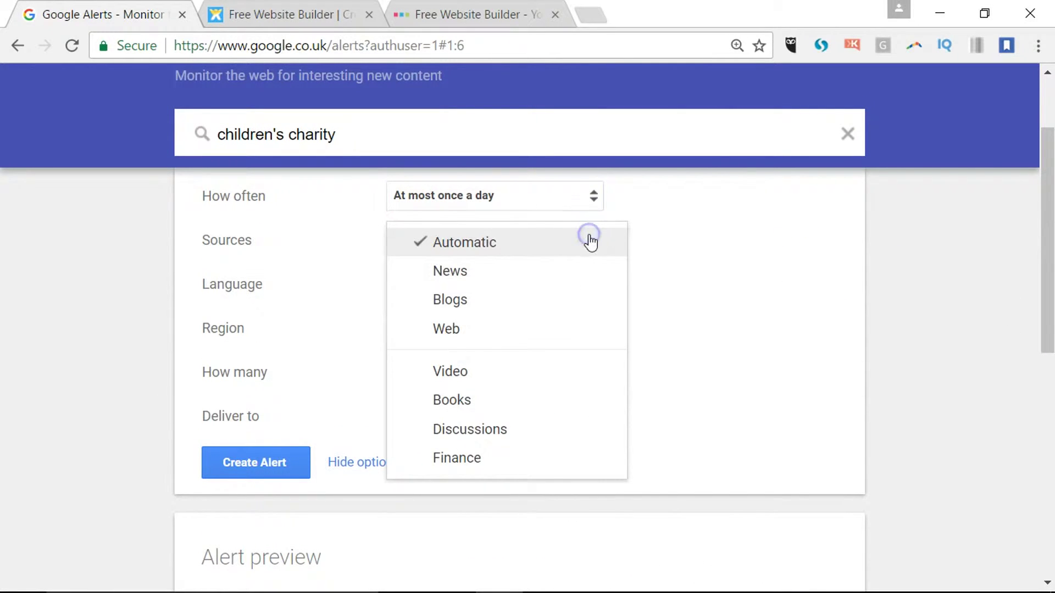
click(554, 271)
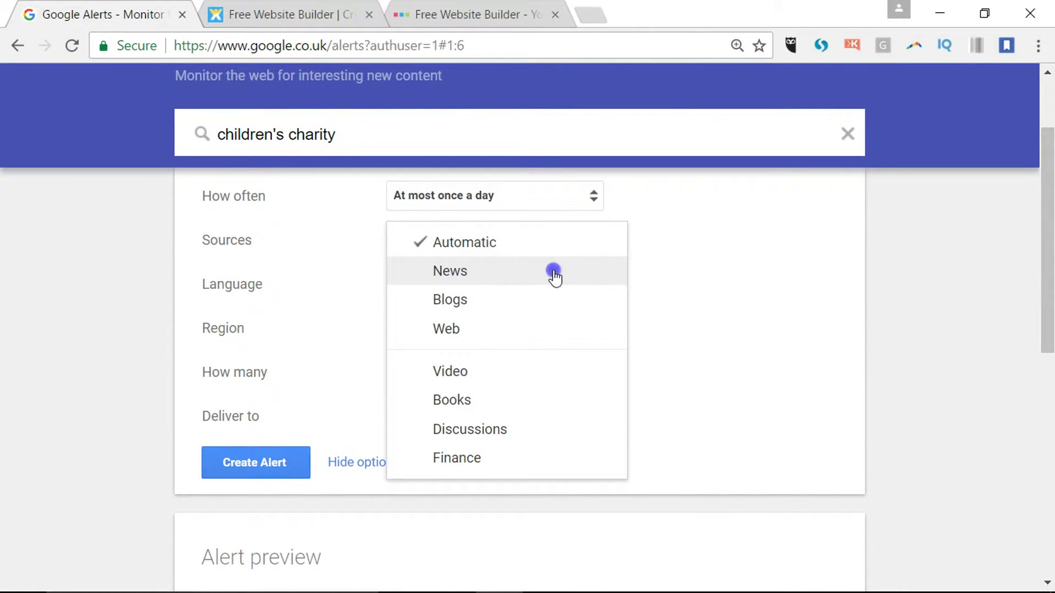
click(524, 300)
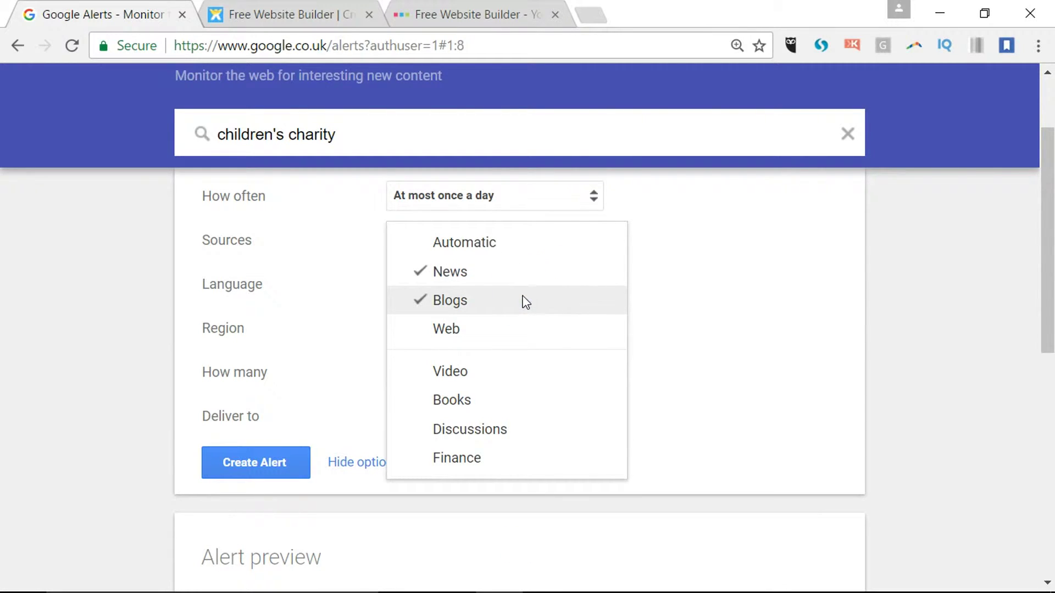
click(512, 378)
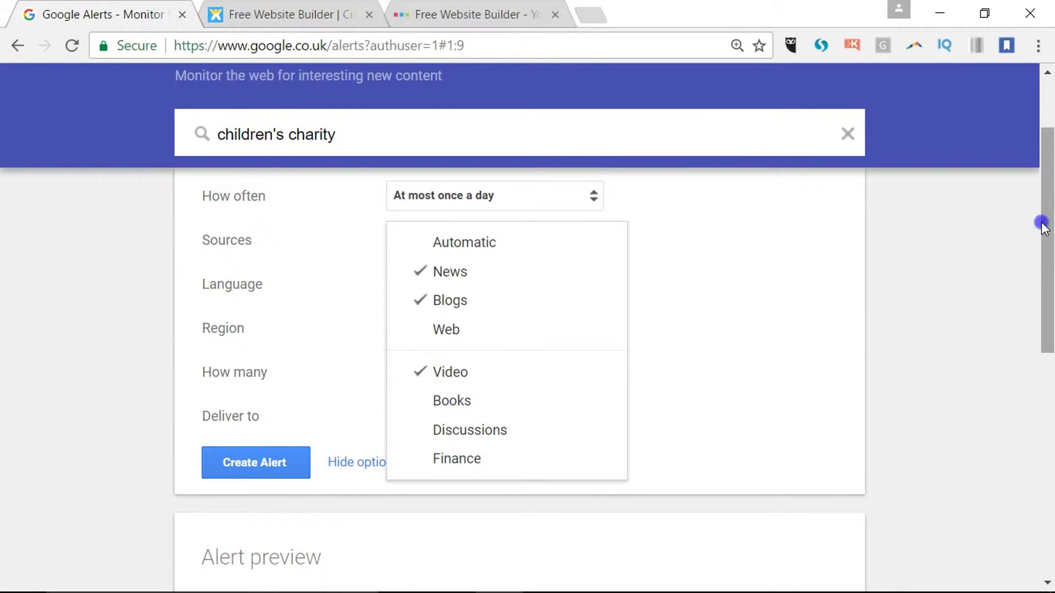
drag(1042, 224, 1047, 169)
click(537, 329)
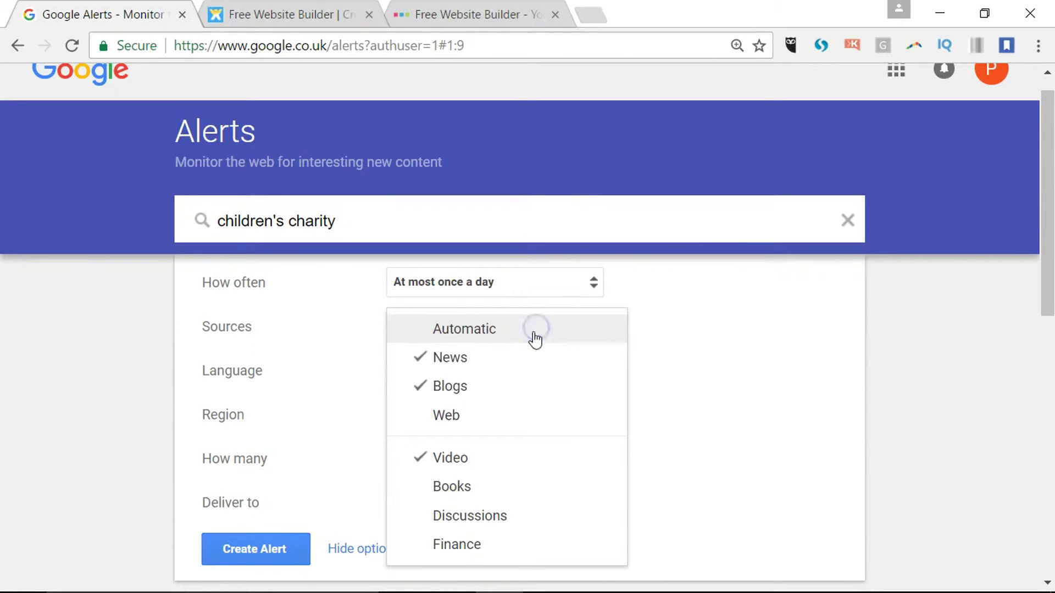
click(465, 384)
click(447, 361)
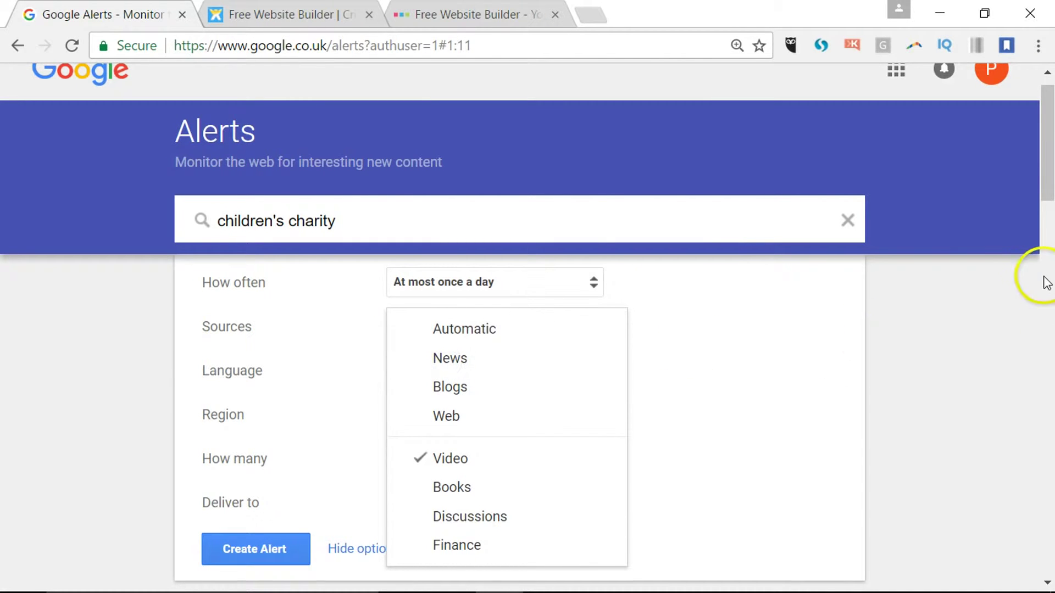
drag(1039, 164, 1042, 129)
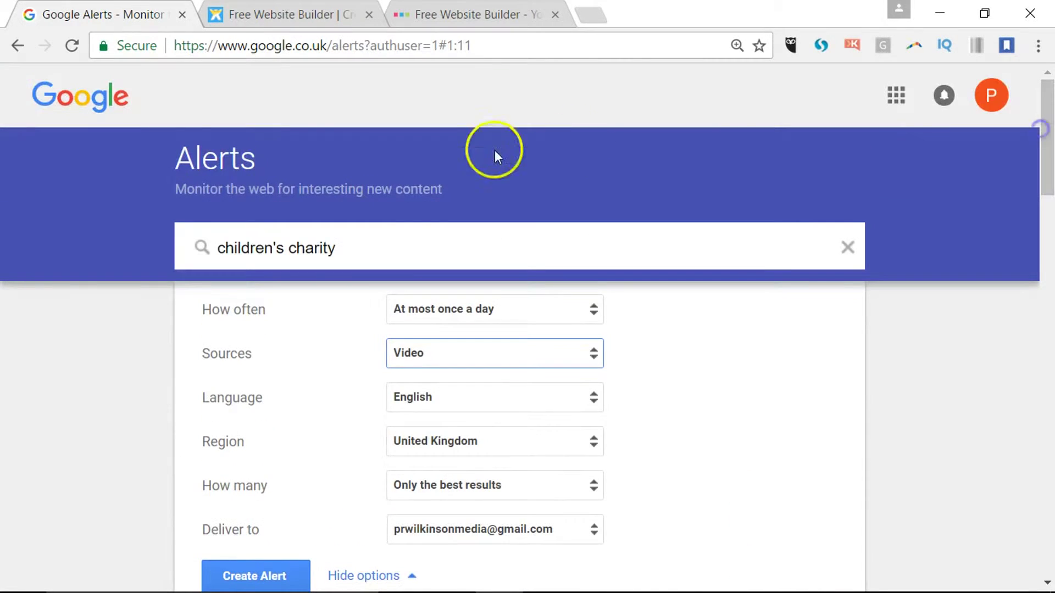
drag(405, 243, 85, 244)
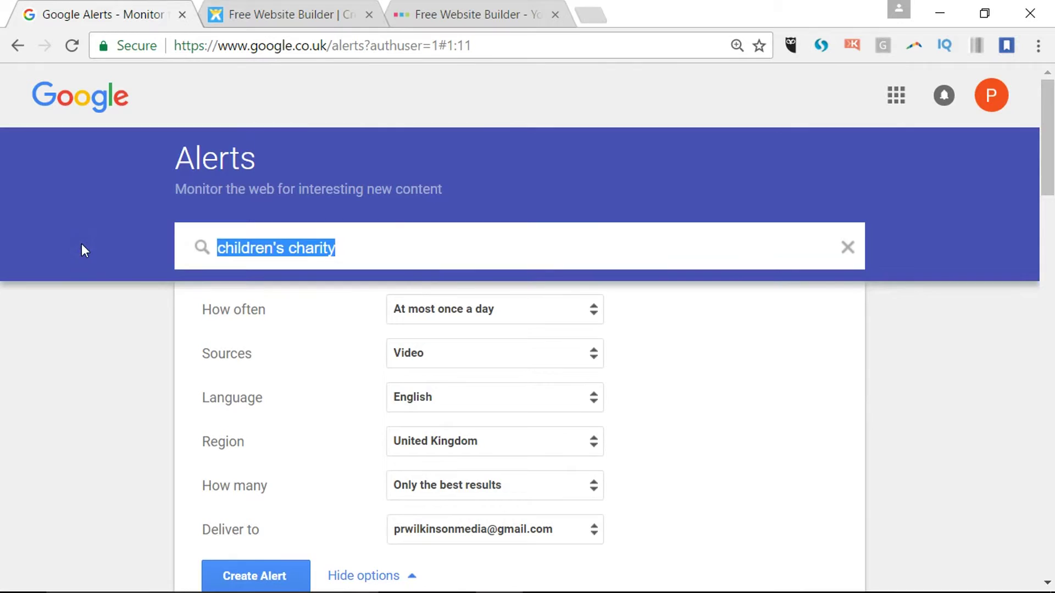
- Replace the topic with the quoted phrase "rotary club of Grantham" and review the preview results
key(BackSpace)
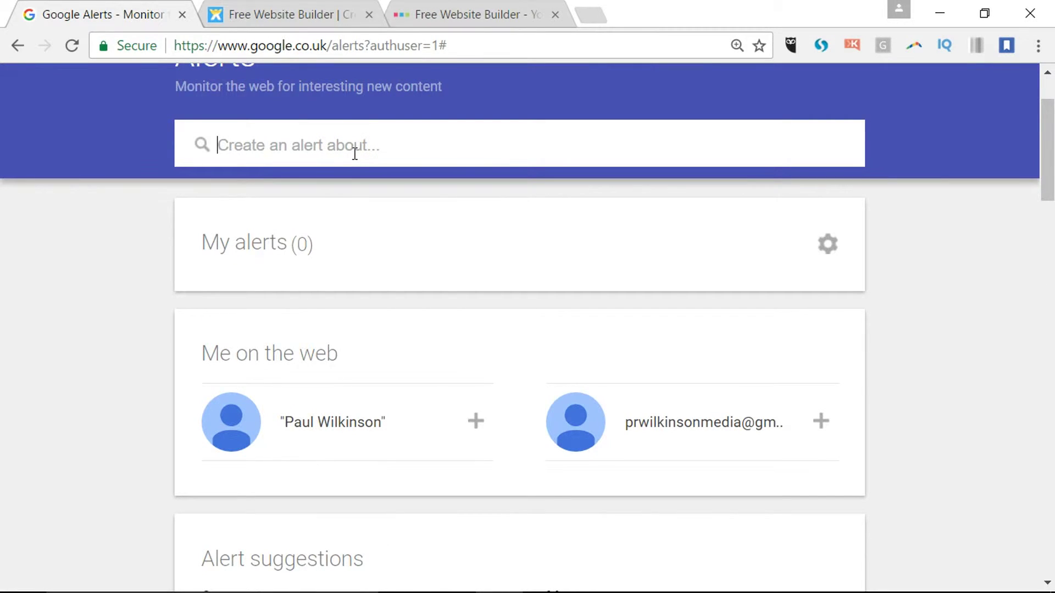
text("roary)
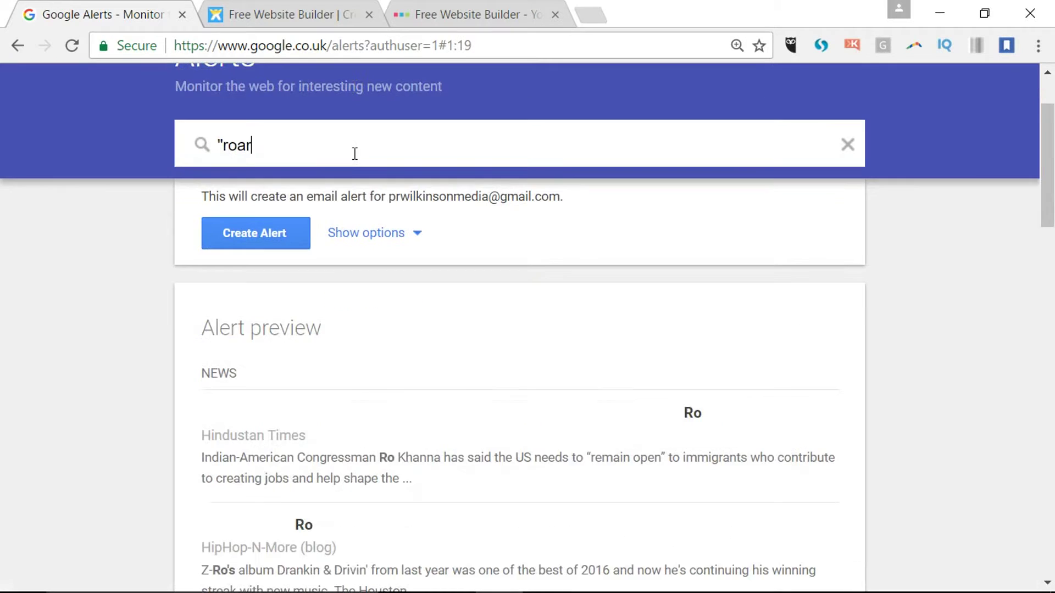
key(BackSpace)
key(BackSpace)
key(BackSpace)
text(a)
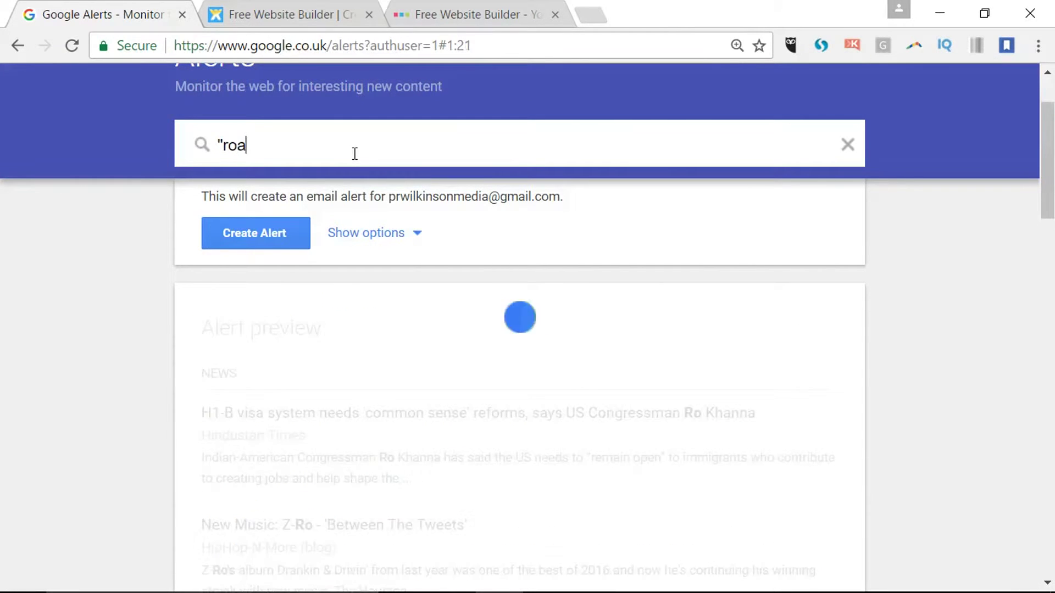
key(BackSpace)
scroll(355, 154, up, 1)
text(tary club of Grantham")
click(356, 155)
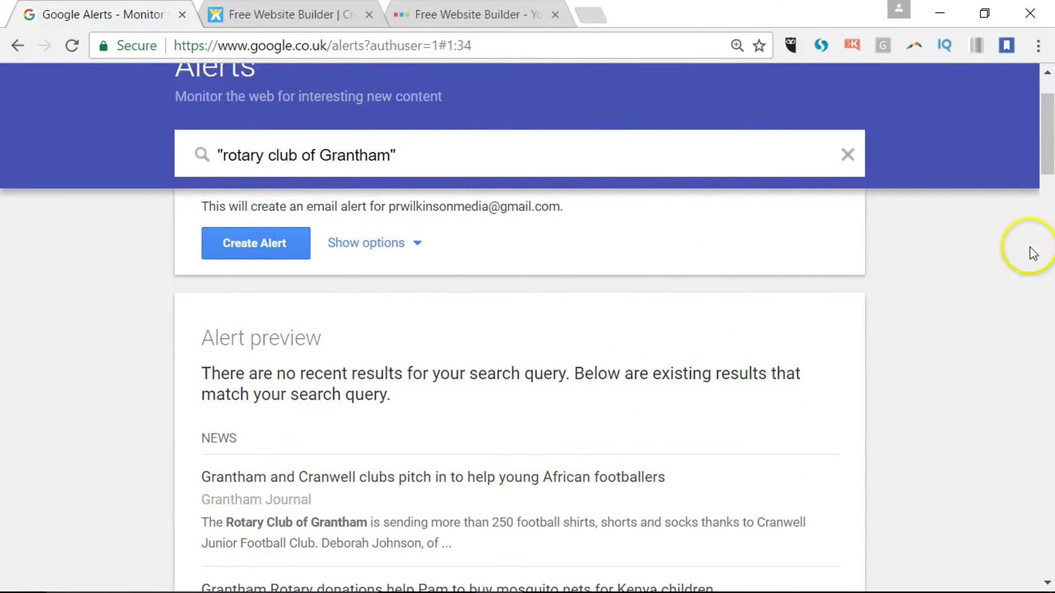
drag(1044, 146, 1051, 318)
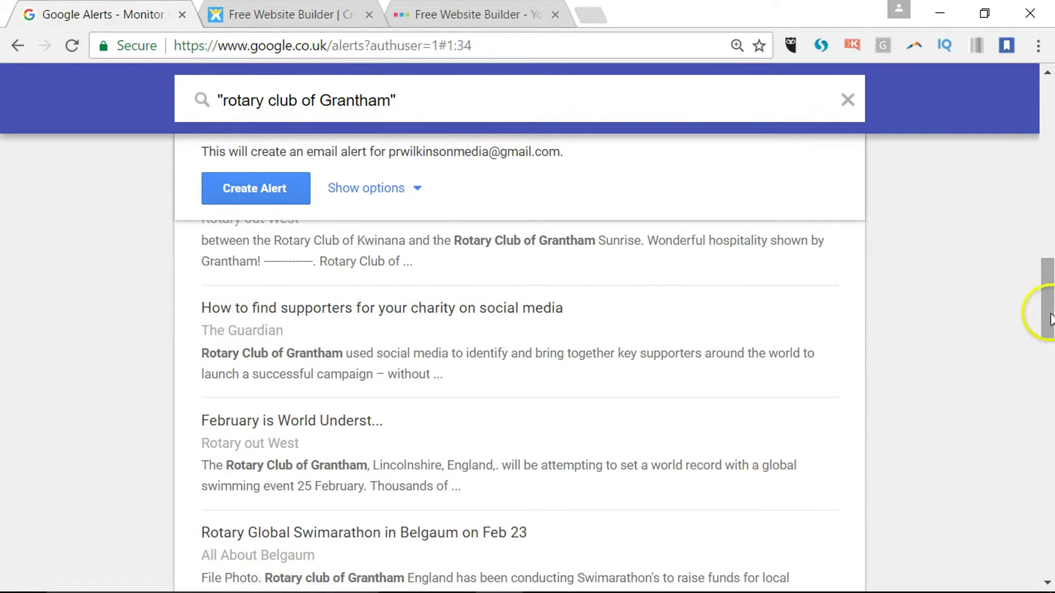
drag(1048, 306, 958, 140)
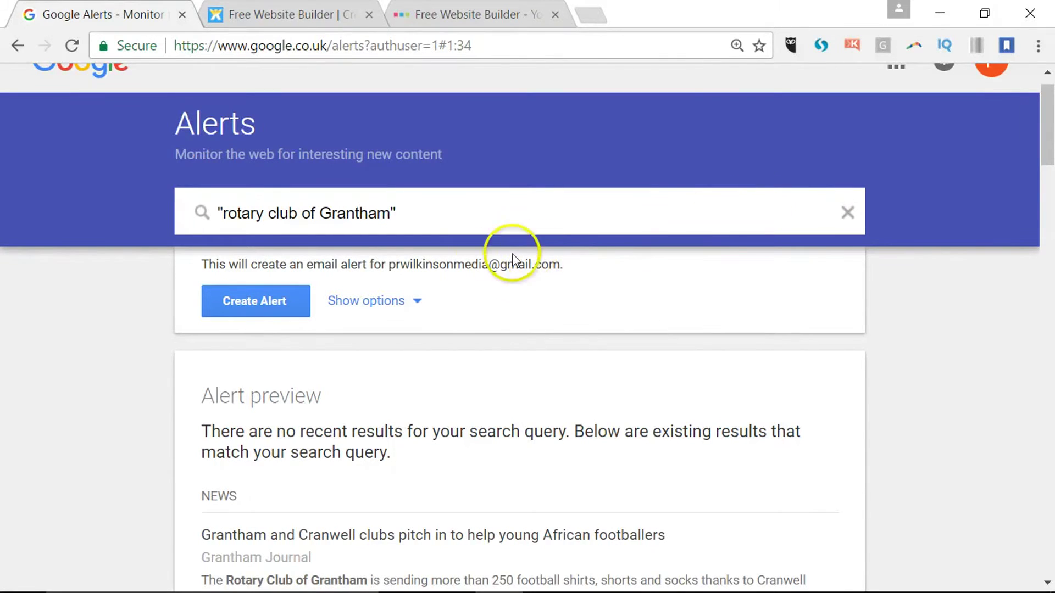
- Create the alert, then change its delivery frequency to at most once a week
click(278, 316)
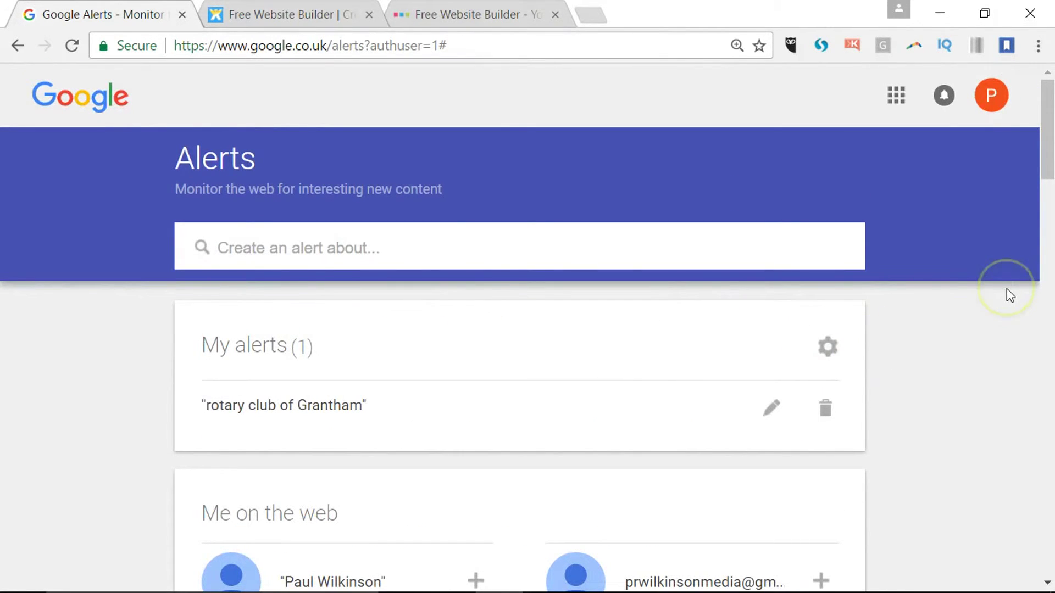
click(769, 411)
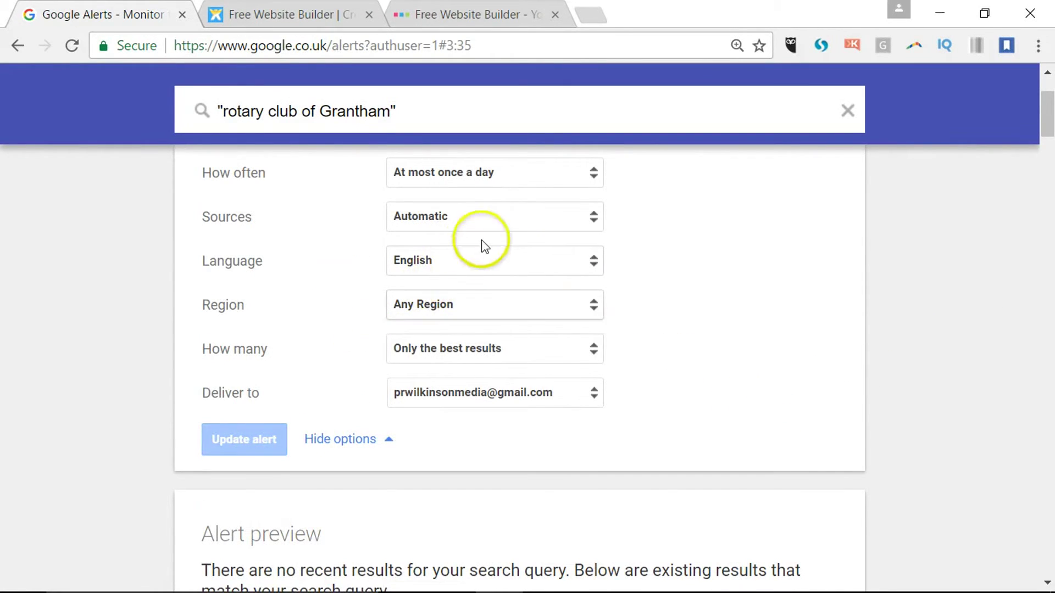
click(577, 174)
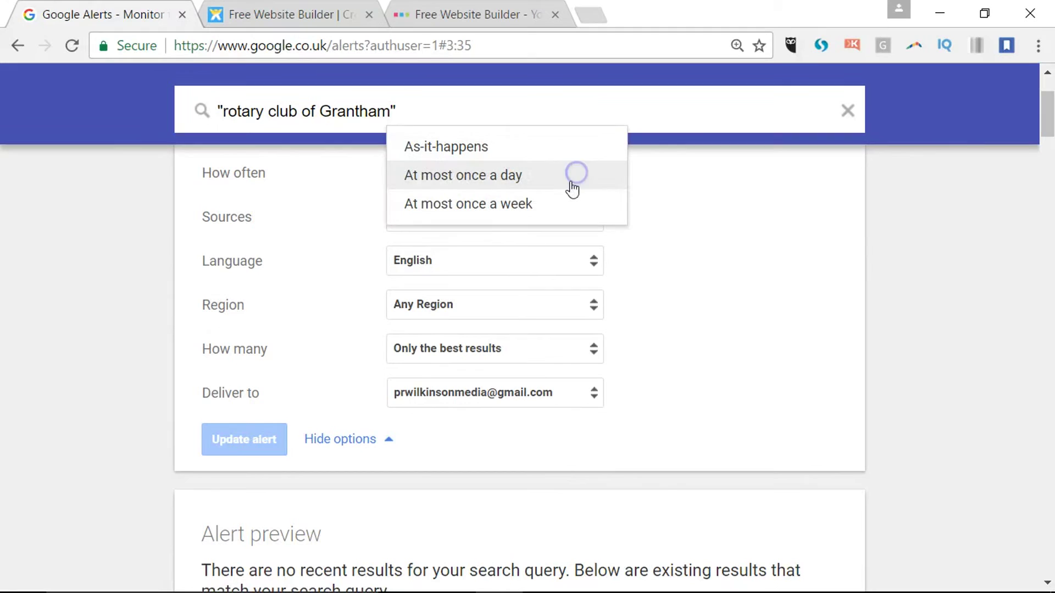
click(546, 204)
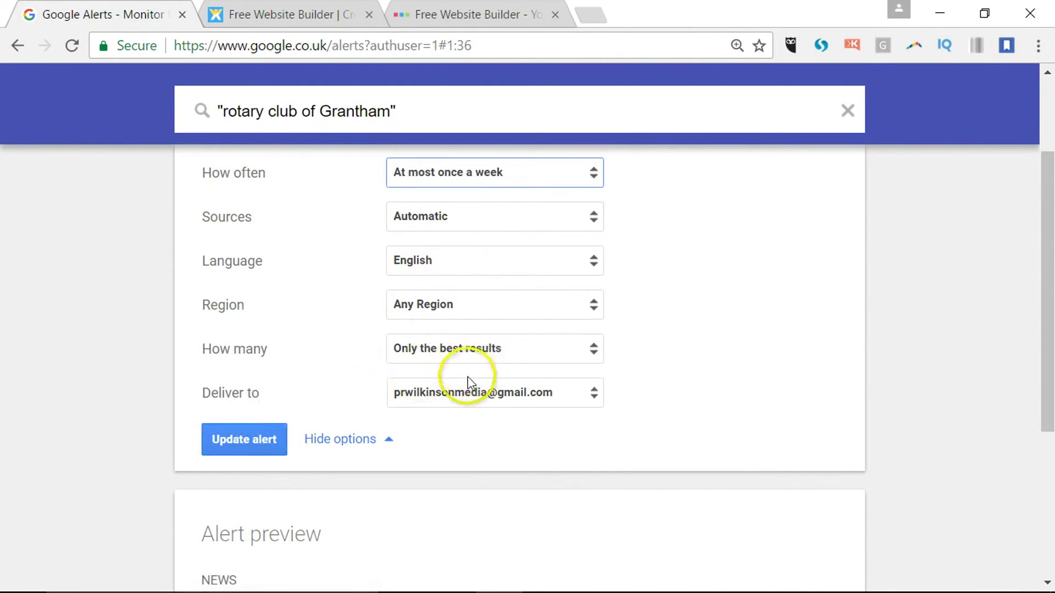
click(235, 436)
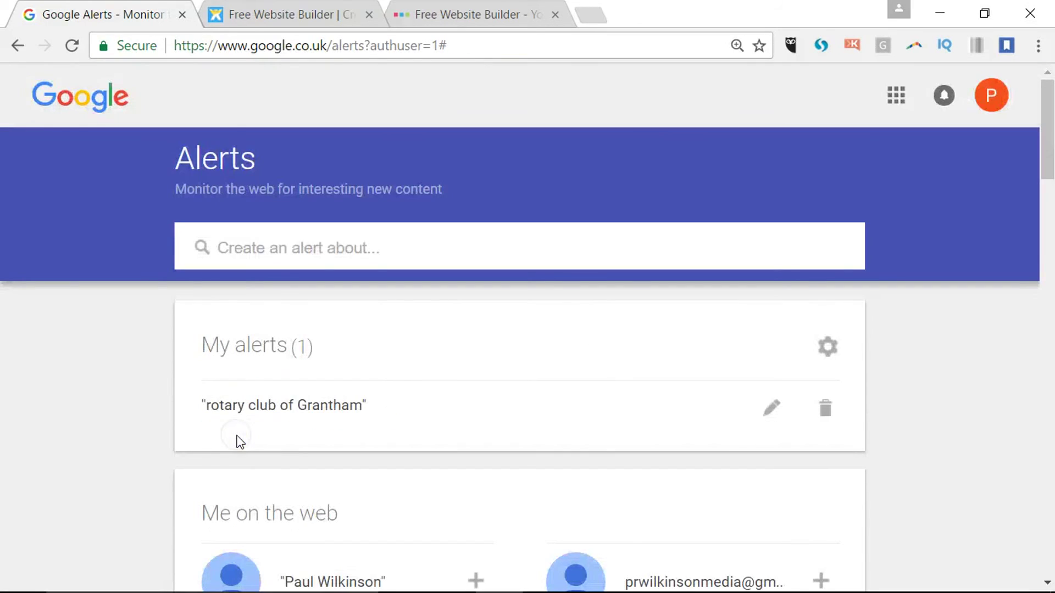